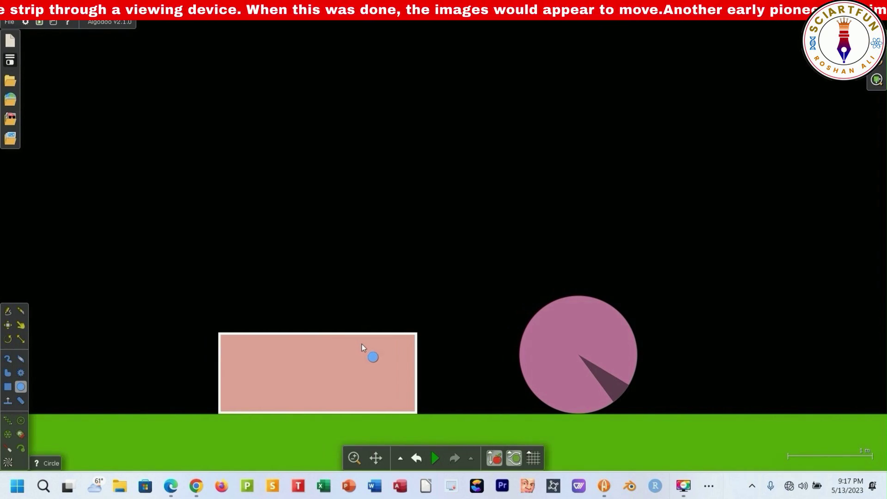
- Script the pink box's onClick as e.this.text = a person's first name in quotes, and test it in the running simulation
right_click(368, 360)
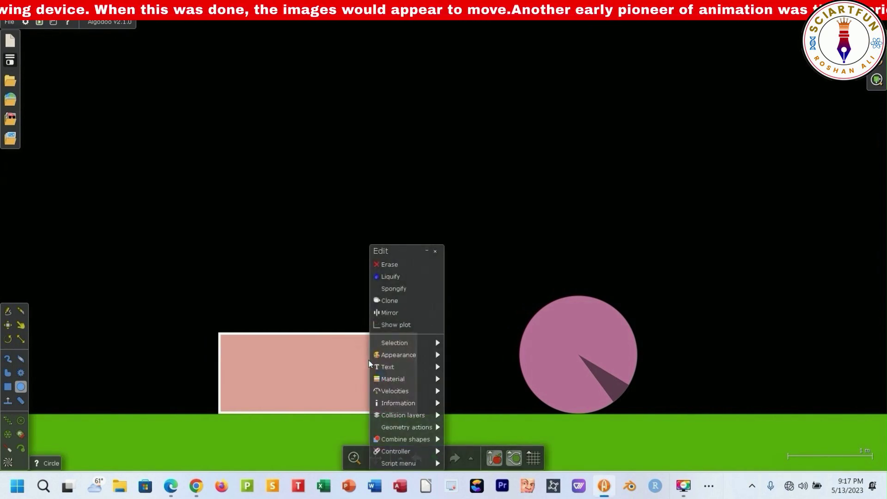
left_click(414, 462)
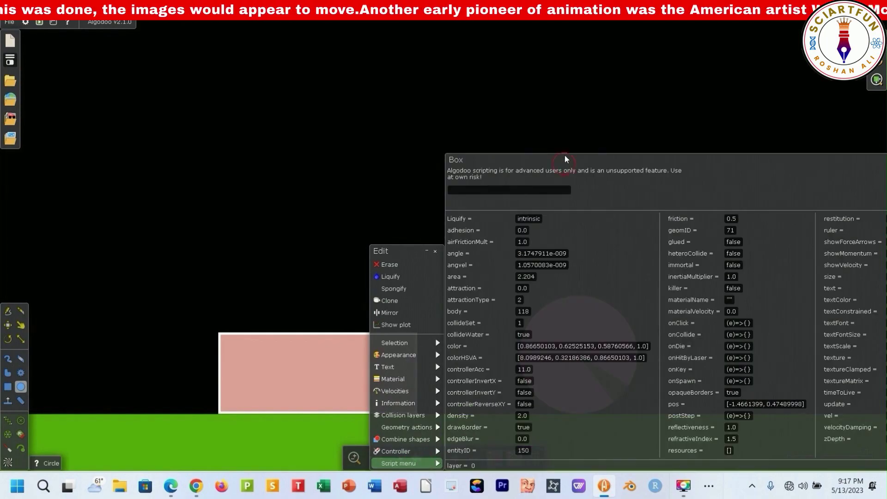
left_click_drag(564, 157, 549, 97)
left_click(730, 252)
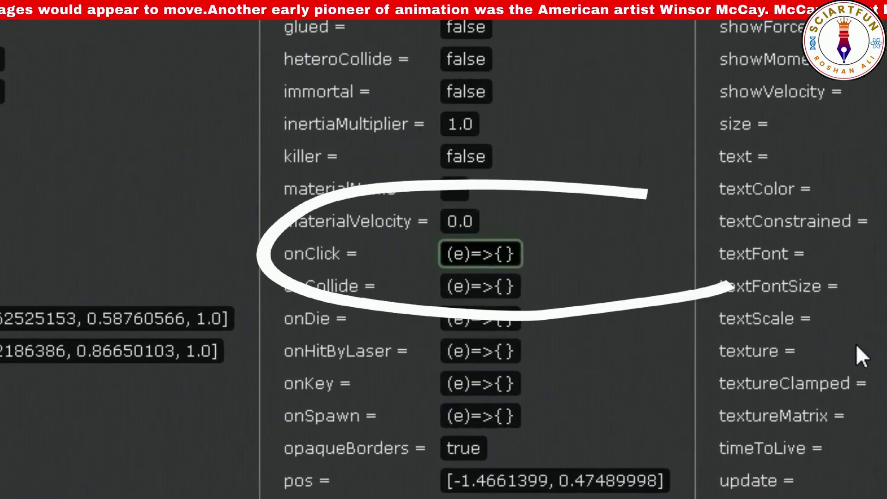
type("e.th")
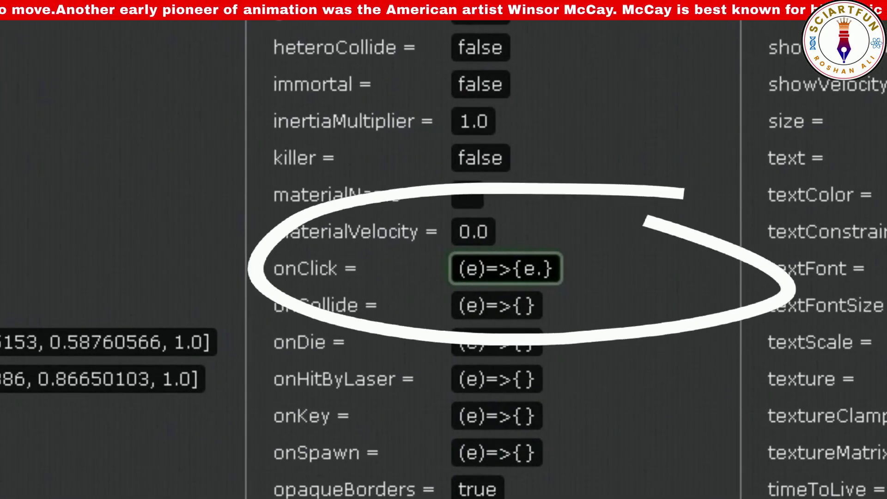
type("is.text = ")
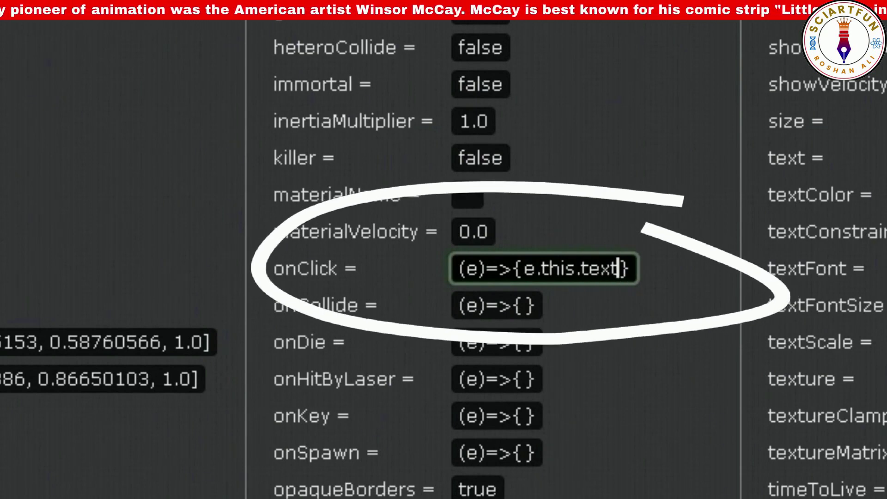
type("\"R")
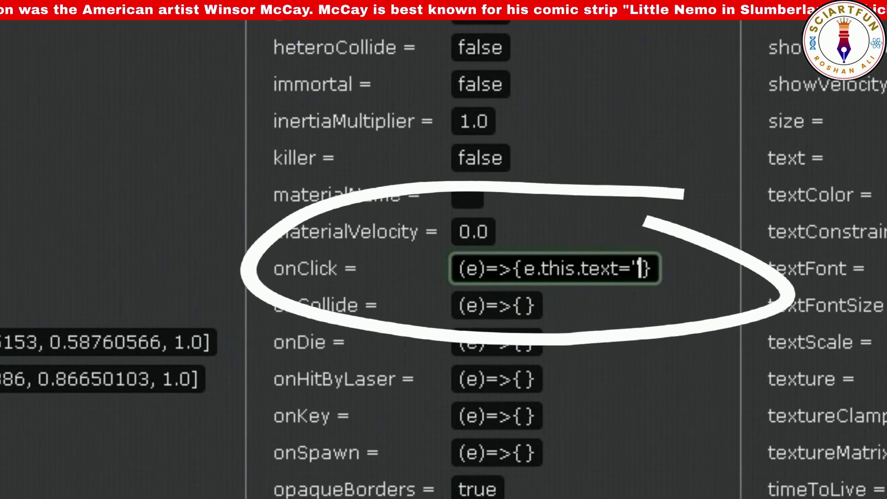
type("oshan")
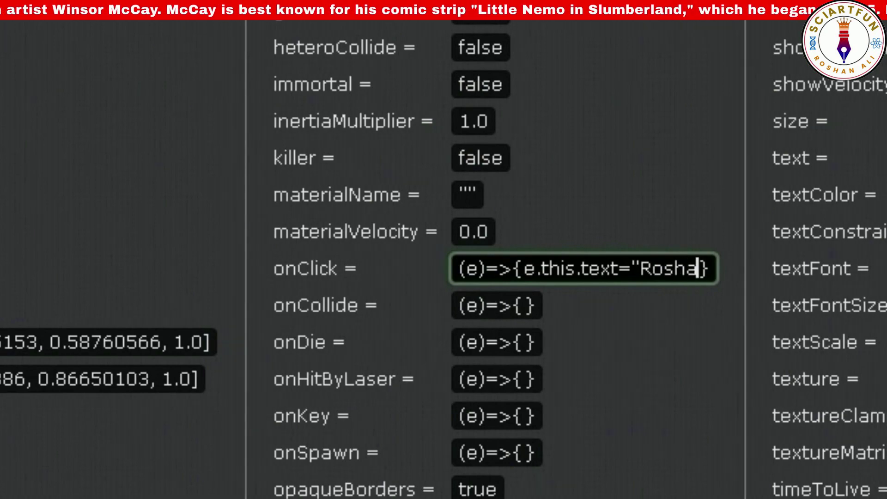
type("\"")
key("Return")
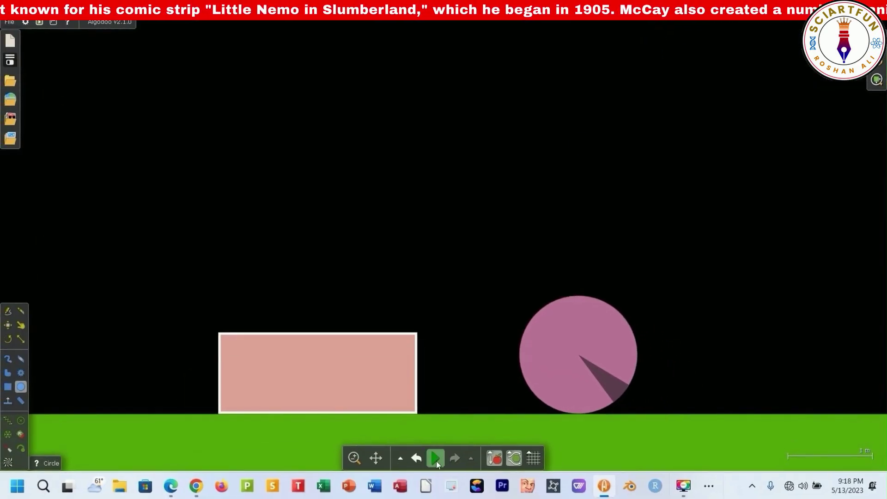
left_click(436, 459)
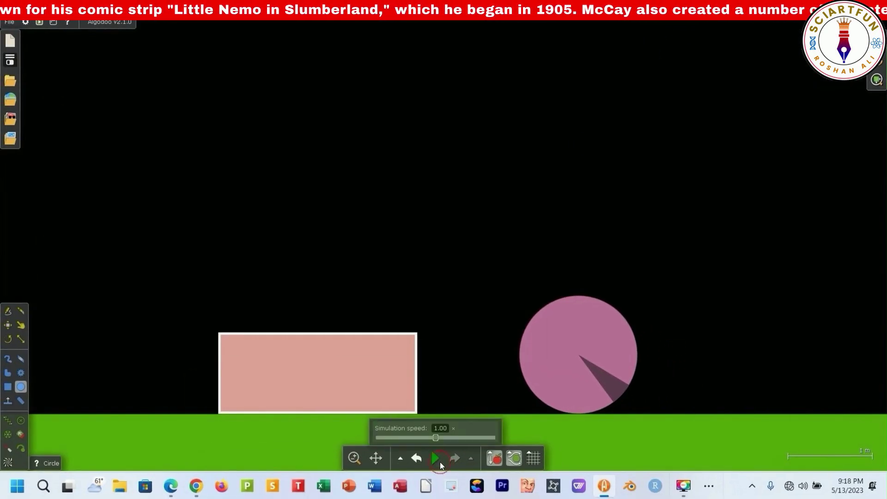
left_click(345, 381)
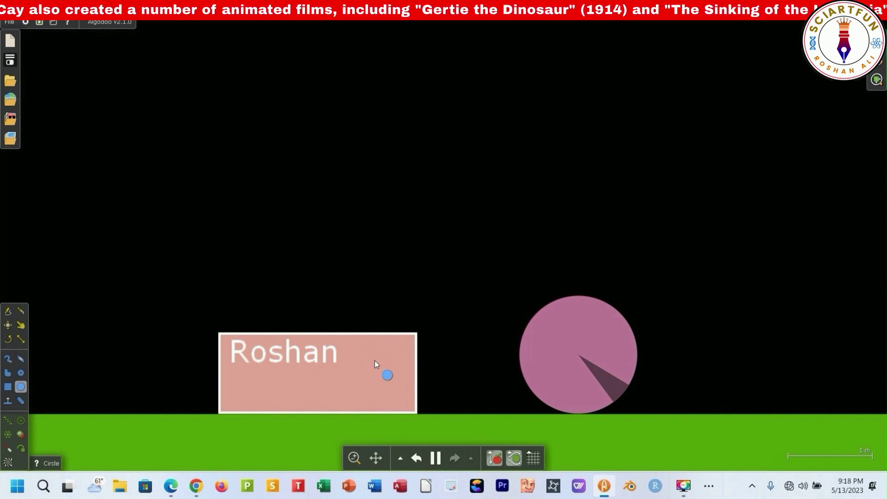
- Draw a box about 2.04 by 1.19 m directly above the pink box
left_click(8, 386)
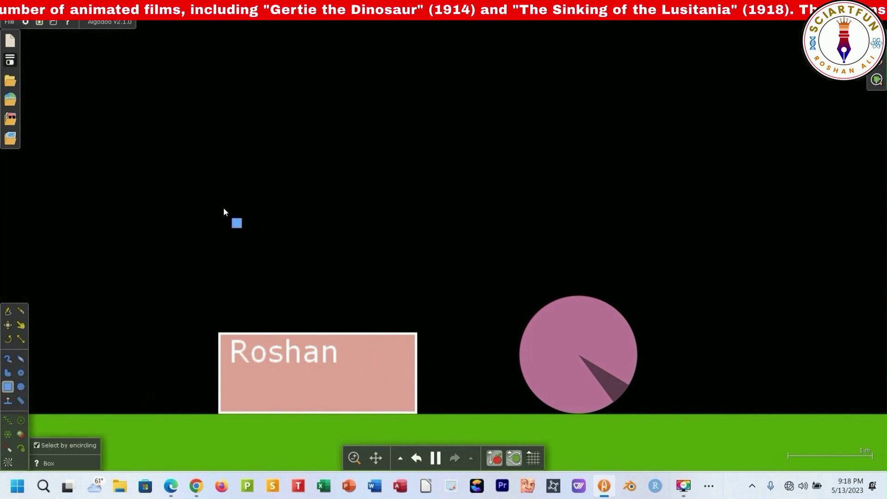
left_click_drag(234, 245, 398, 310)
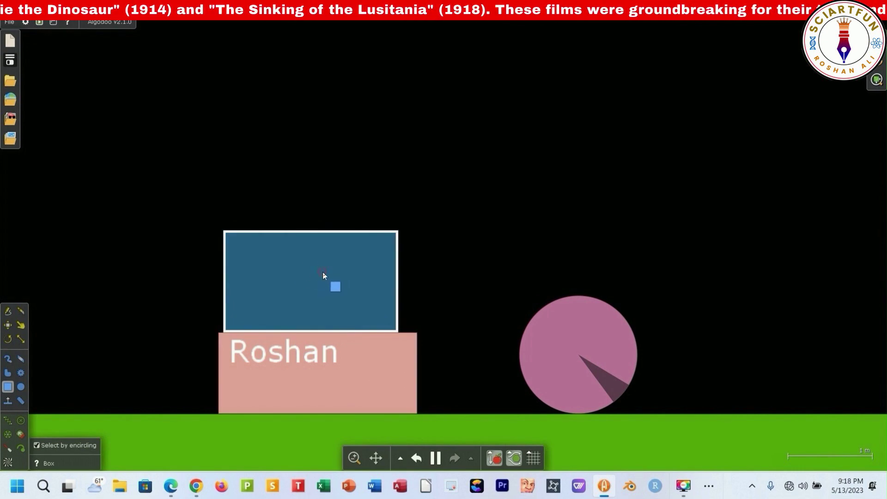
- Script the blue box's onClick as e.this.text = another person's first name in quotes, and test it in the running simulation
right_click(338, 246)
left_click(366, 463)
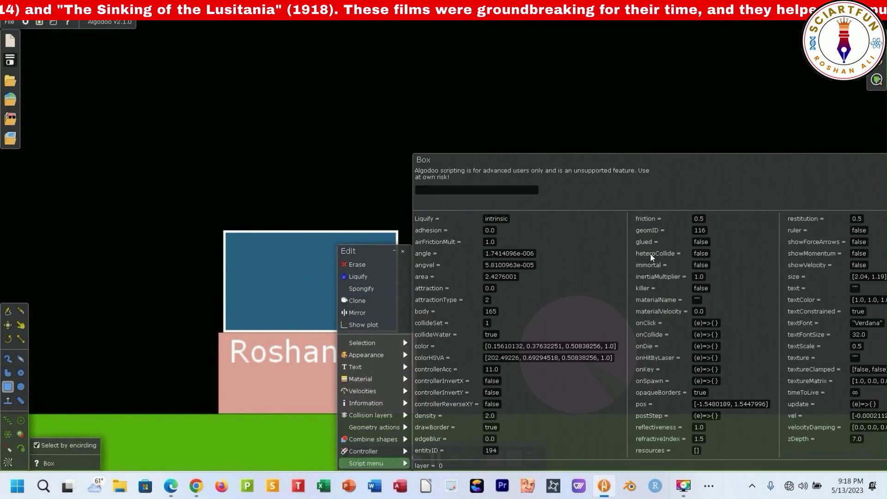
type("e.this.text ")
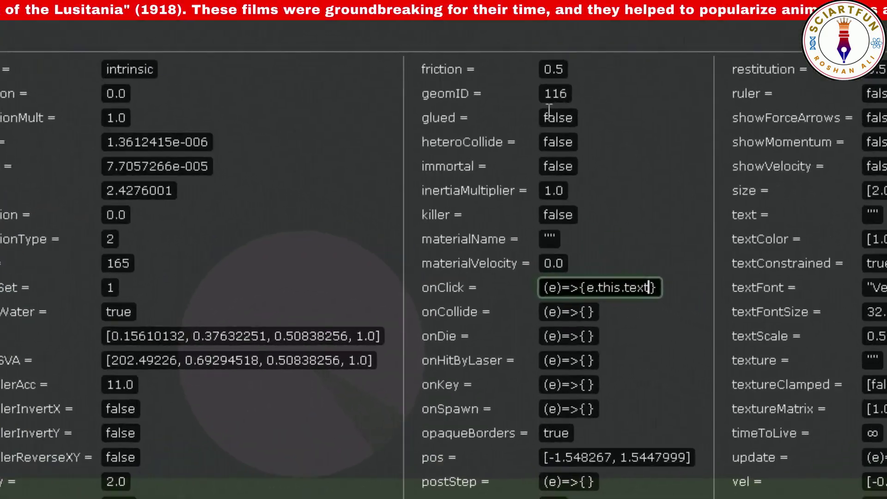
type("= \"")
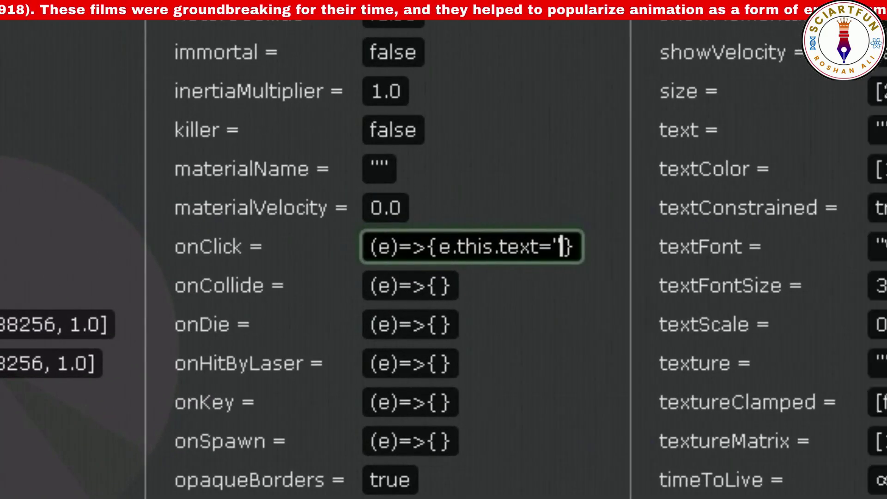
type("Nihal\"")
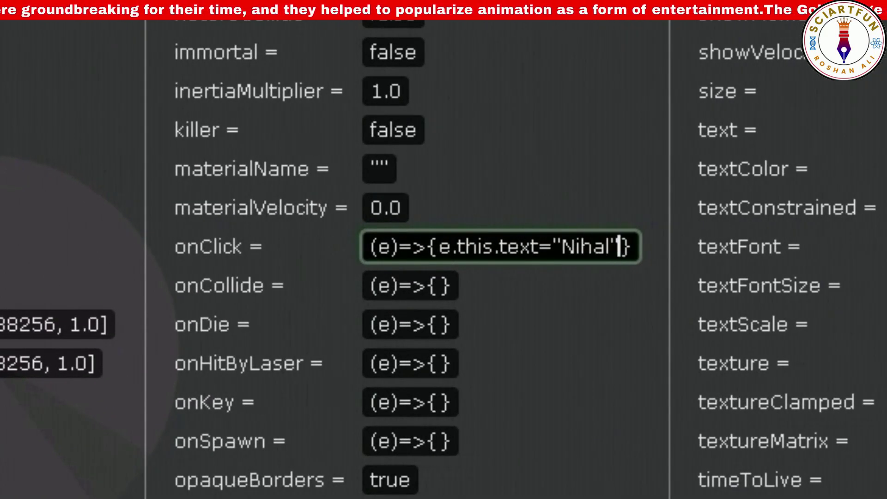
key("Return")
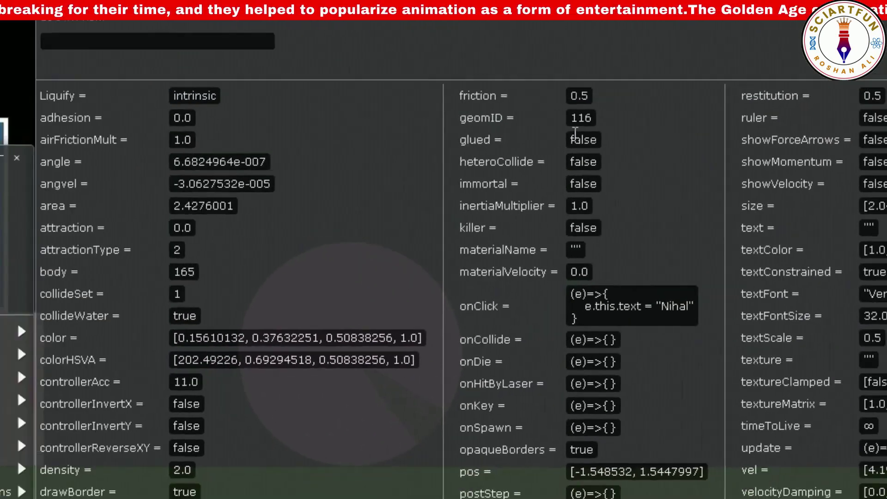
left_click(332, 104)
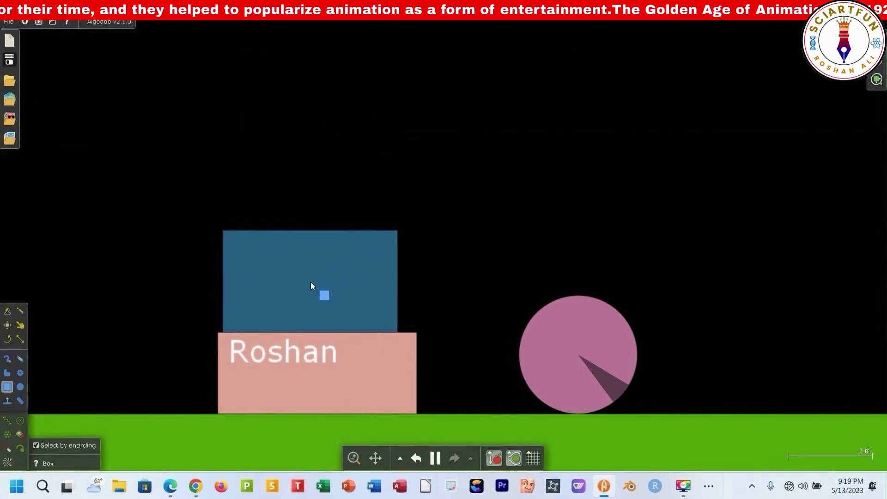
left_click(311, 282)
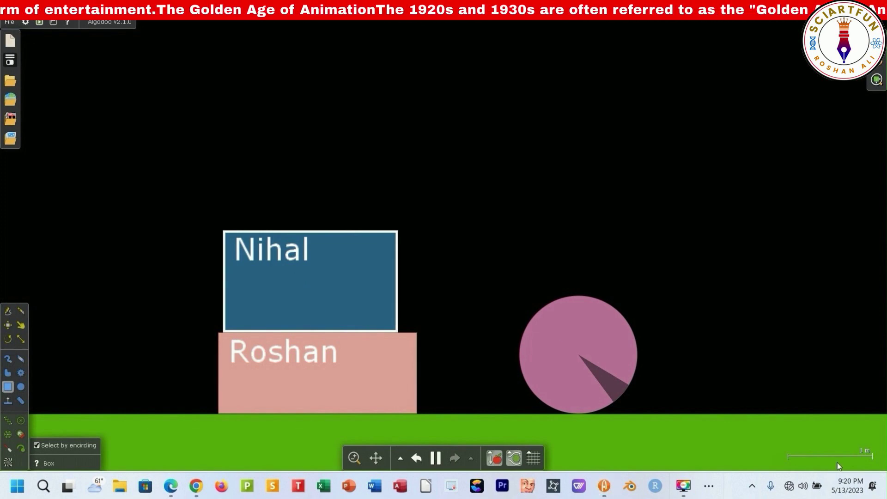
- Replace the text property with density in the blue box's onClick script
right_click(332, 272)
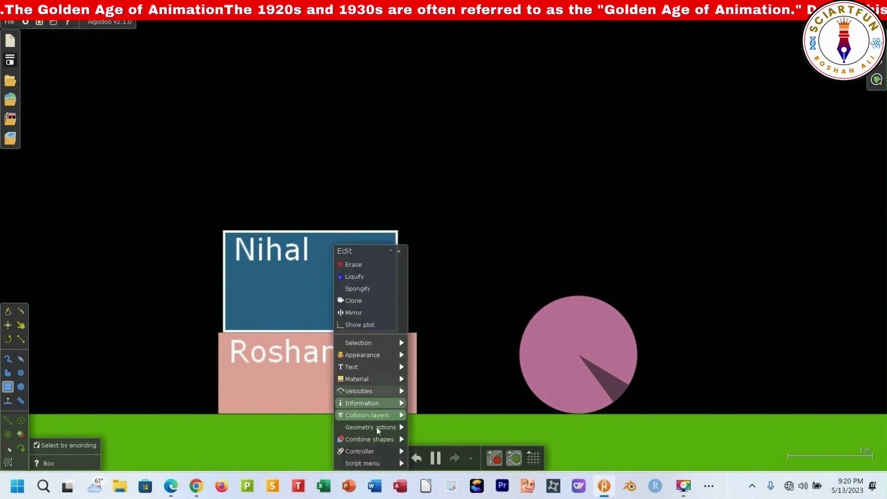
mouse_move(379, 465)
left_click_drag(682, 159, 662, 81)
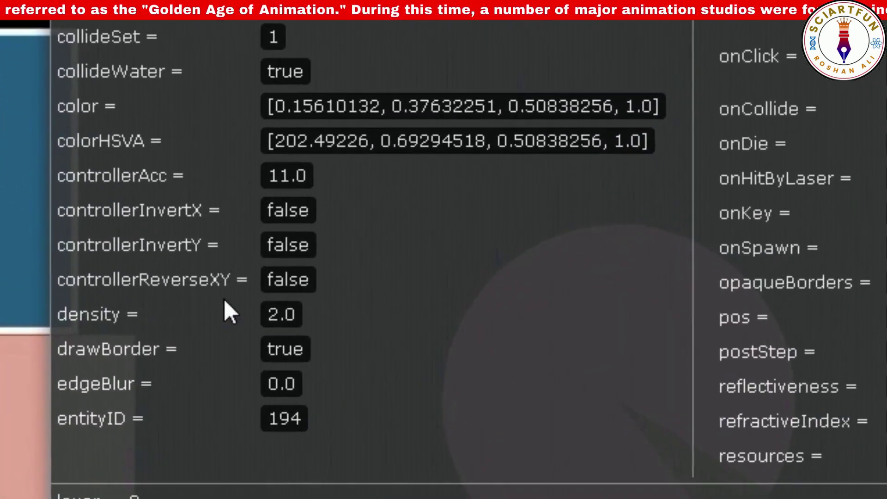
left_click(277, 314)
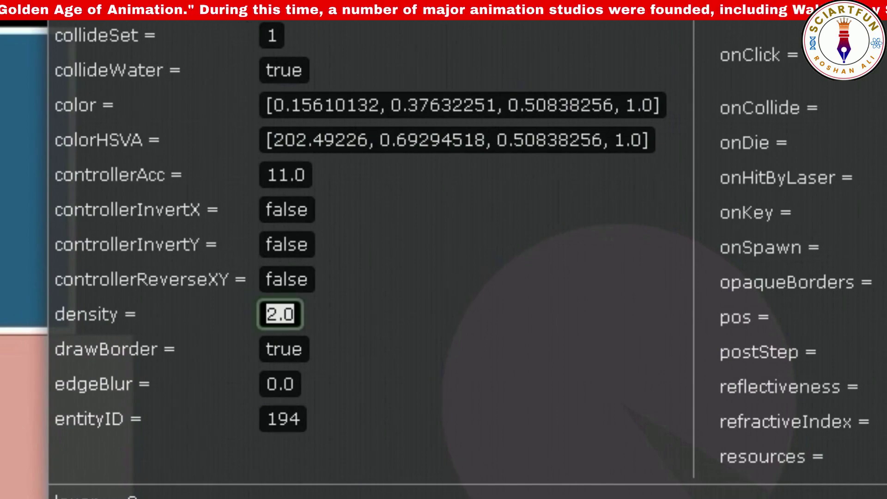
left_click(576, 202)
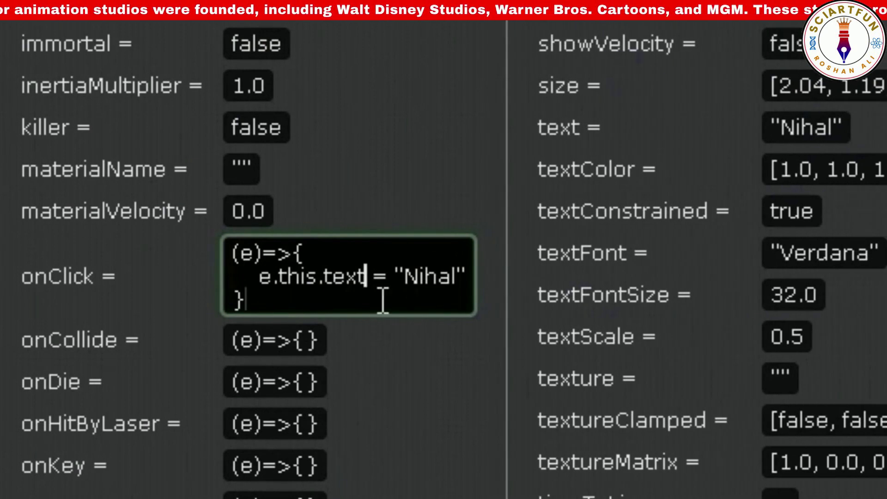
key("BackSpace")
key("BackSpace")
key("BackSpace")
key("BackSpace")
type("density")
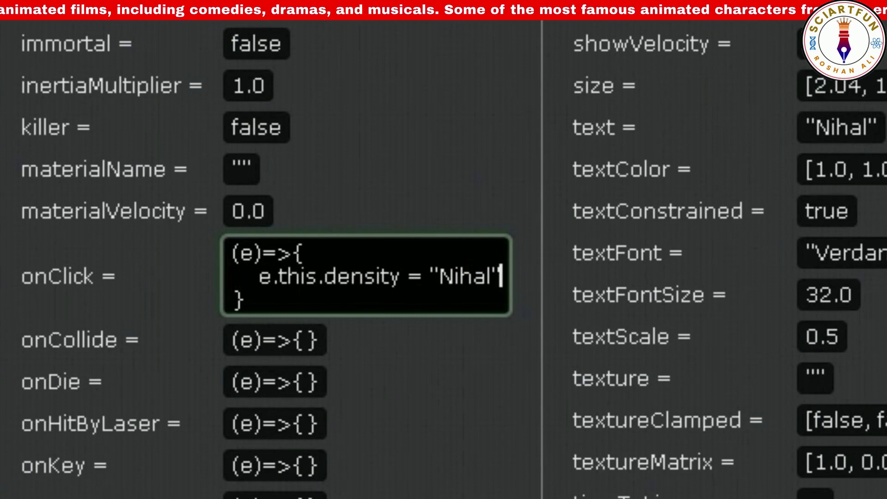
- Replace the quoted name in the blue box's onClick script with .002, and test the script in the running simulation
key("BackSpace")
key("BackSpace")
key("BackSpace")
key("BackSpace")
key("BackSpace")
key("BackSpace")
key("BackSpace")
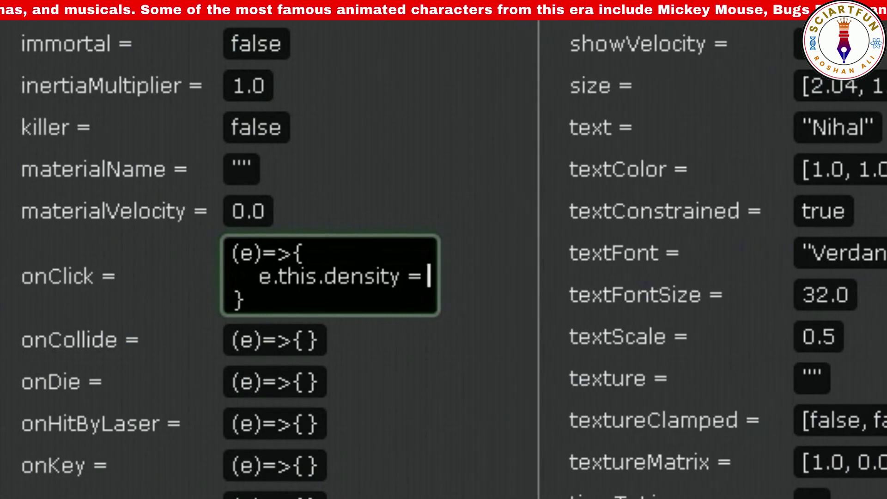
type(".")
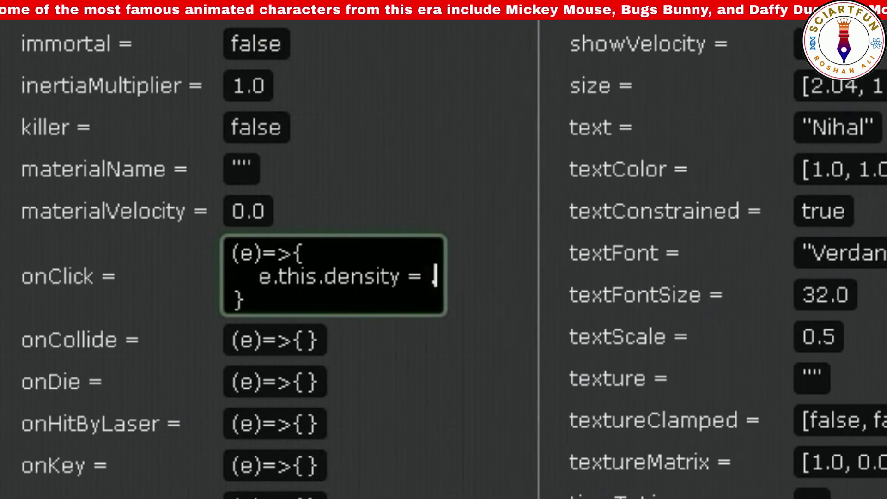
type(".002")
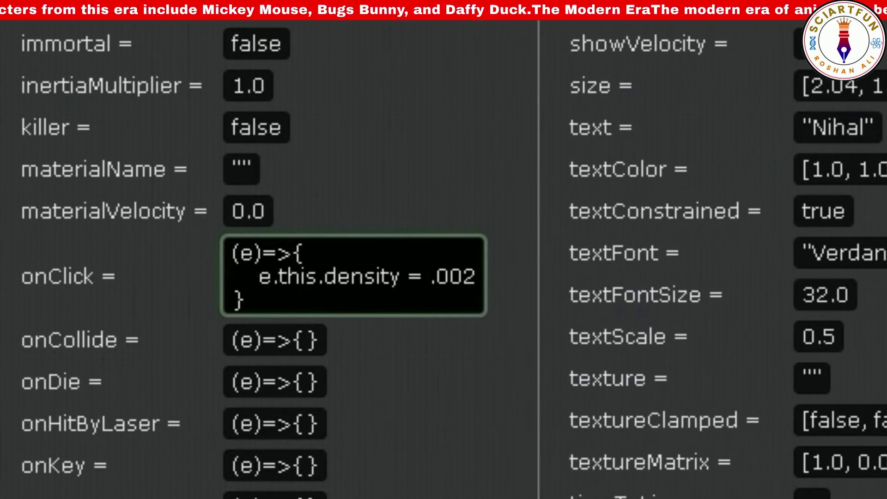
key("Return")
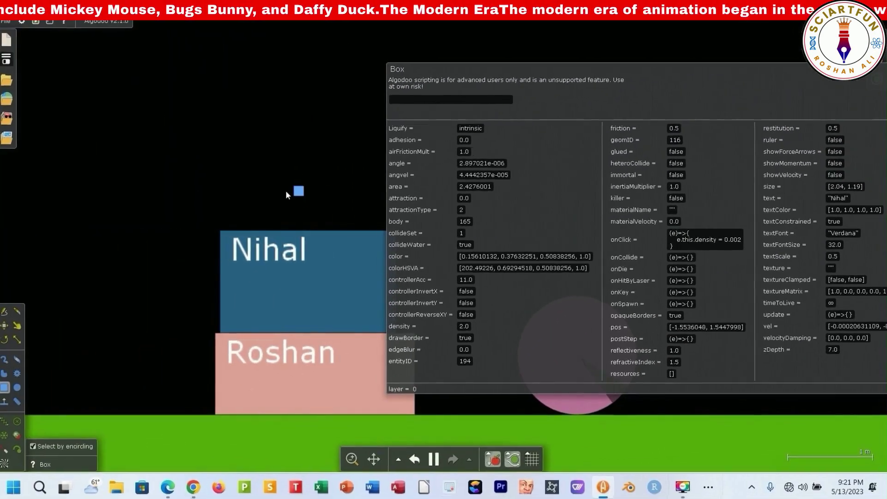
left_click(278, 281)
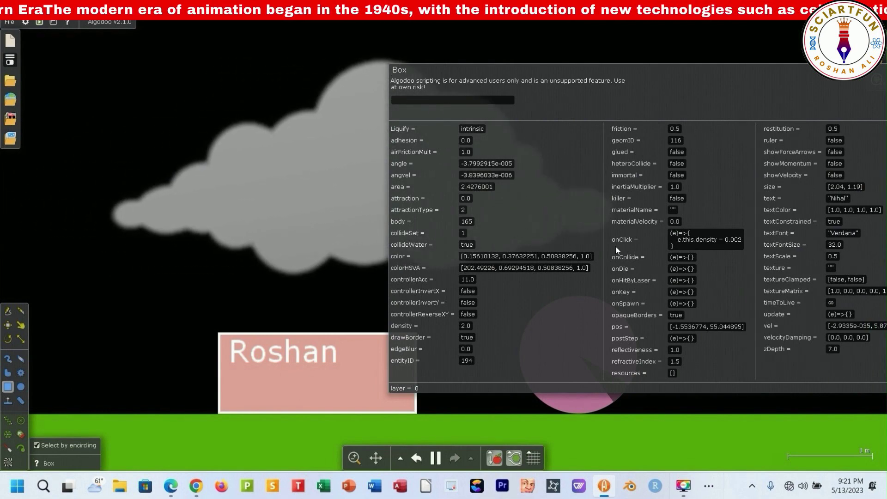
left_click_drag(743, 87, 726, 87)
left_click(783, 63)
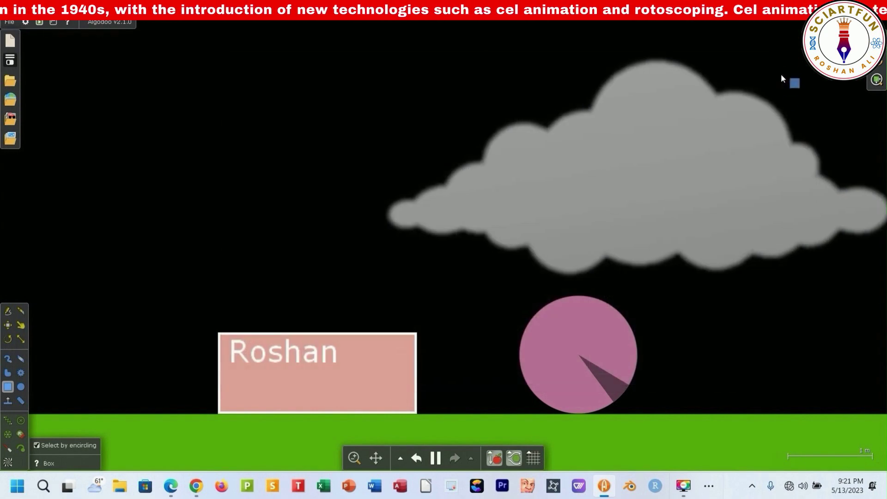
- Change the pink box's onClick script to e.this.density = .002, and test it in the running simulation
left_click_drag(564, 276, 322, 367)
right_click(324, 364)
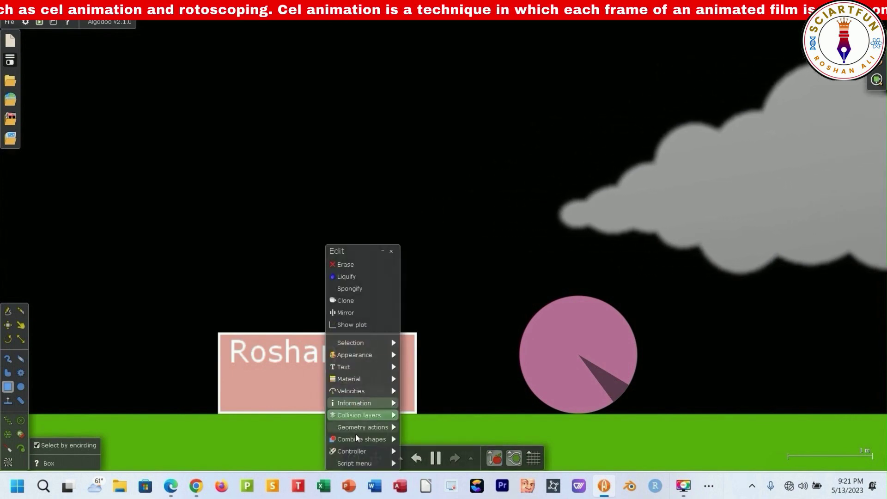
mouse_move(356, 464)
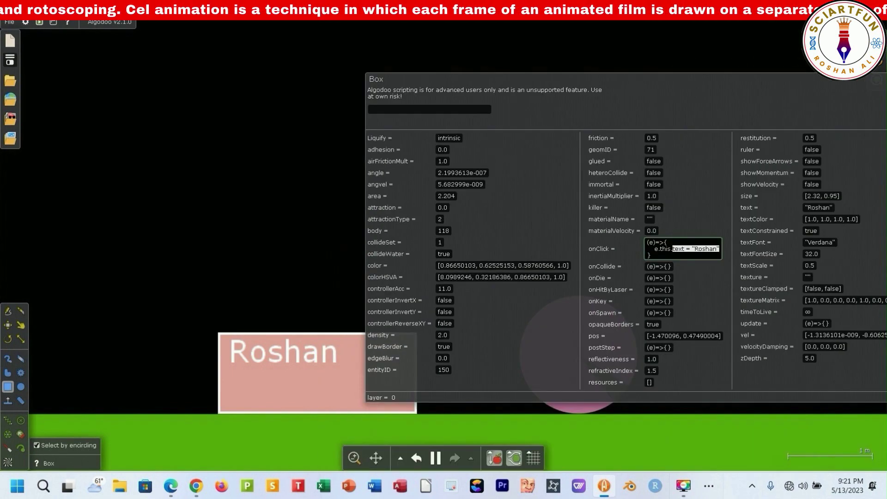
type("density = ")
type("0.002")
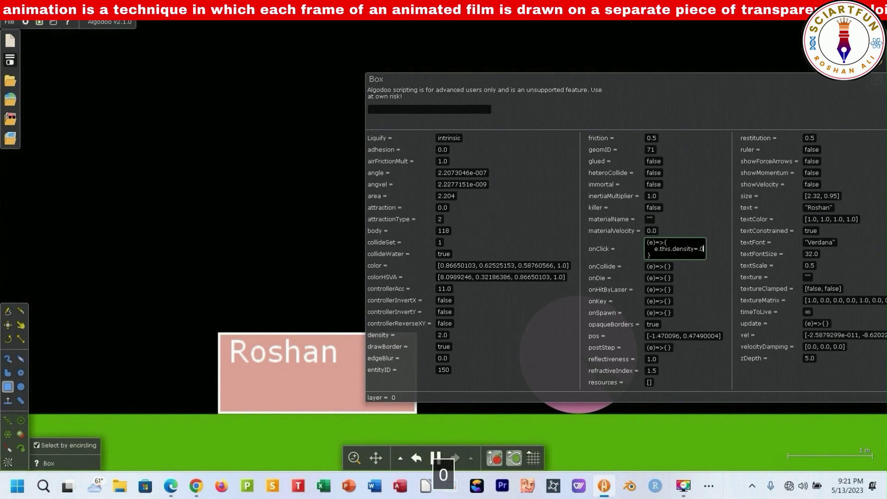
key("Return")
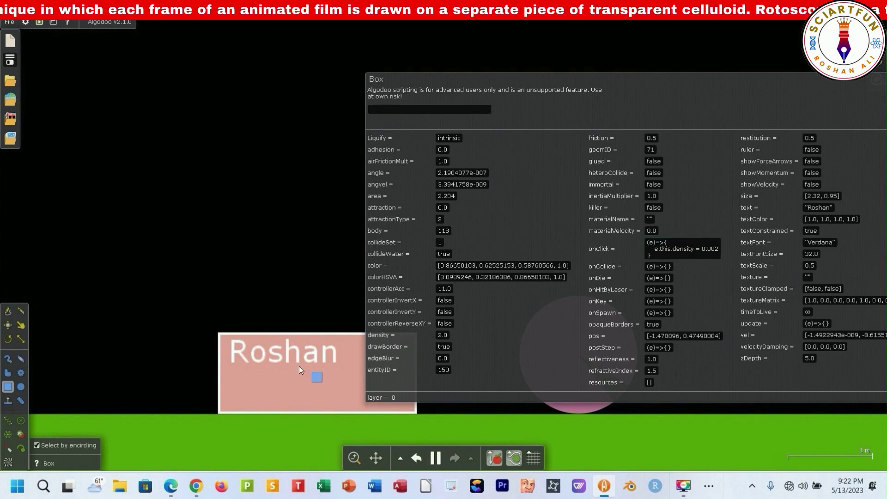
left_click(282, 377)
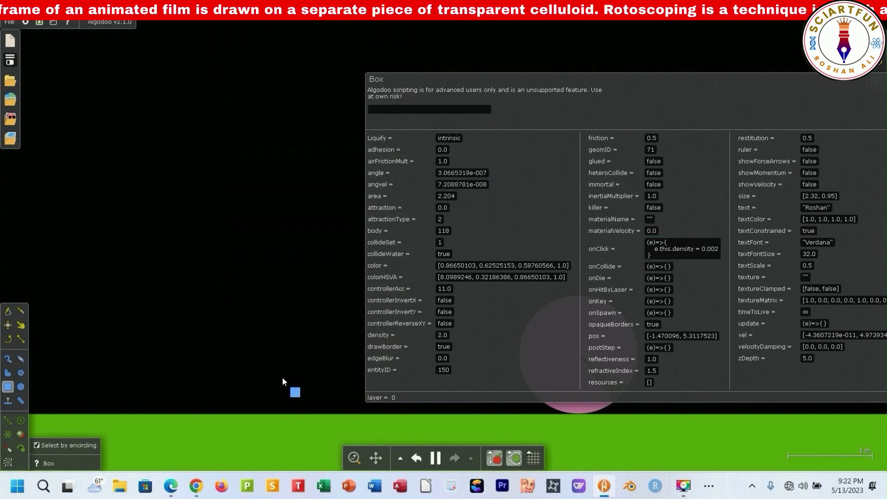
left_click_drag(673, 91, 351, 82)
left_click(595, 71)
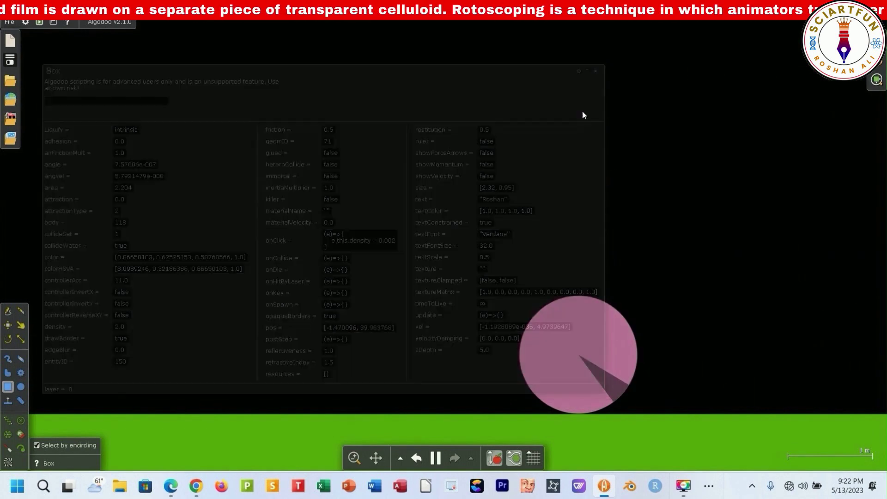
- Draw a small circle on the ground to the left of the large pink circle
left_click(21, 387)
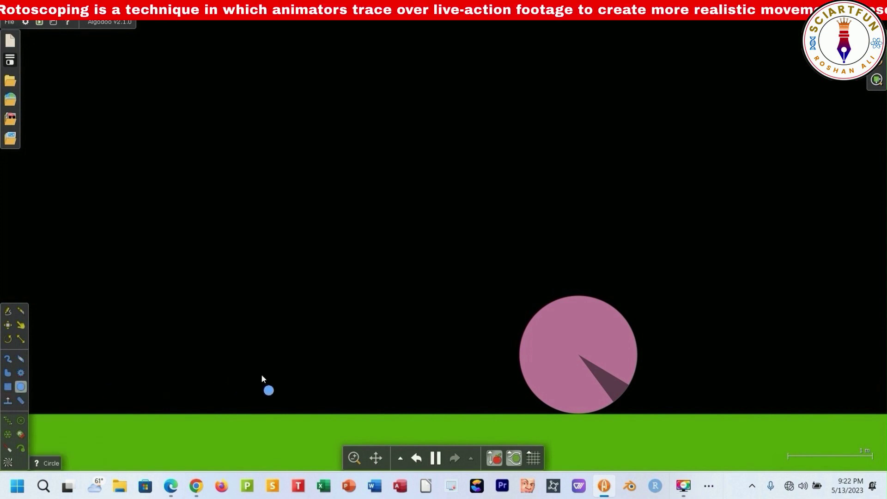
left_click_drag(287, 374, 307, 387)
- Script the pink circle's onClick as e.this.attraction=1, and test it in the running simulation
right_click(578, 360)
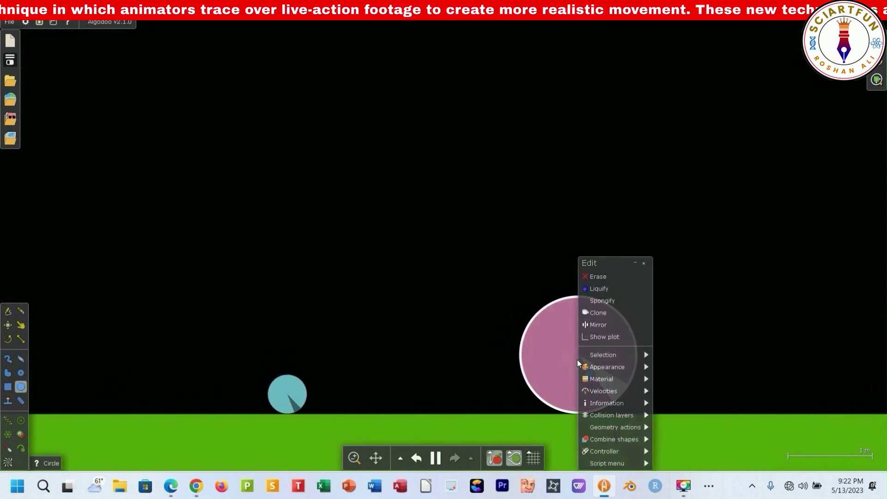
left_click(607, 463)
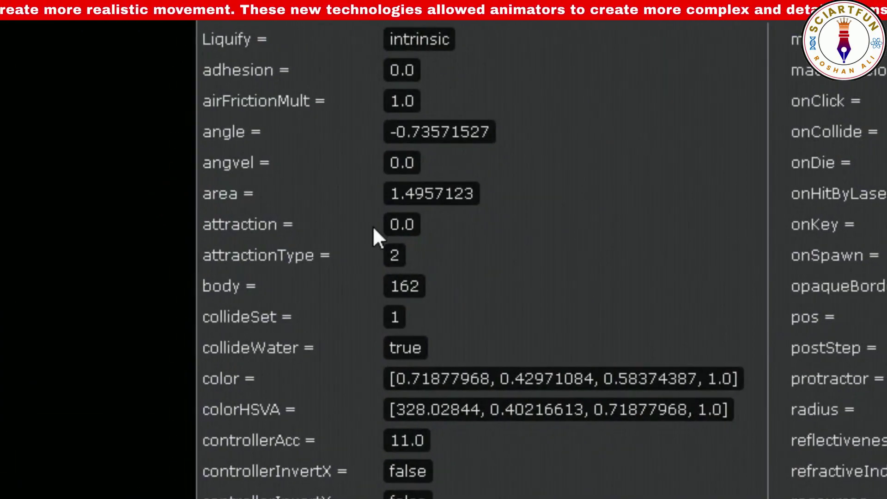
left_click(390, 226)
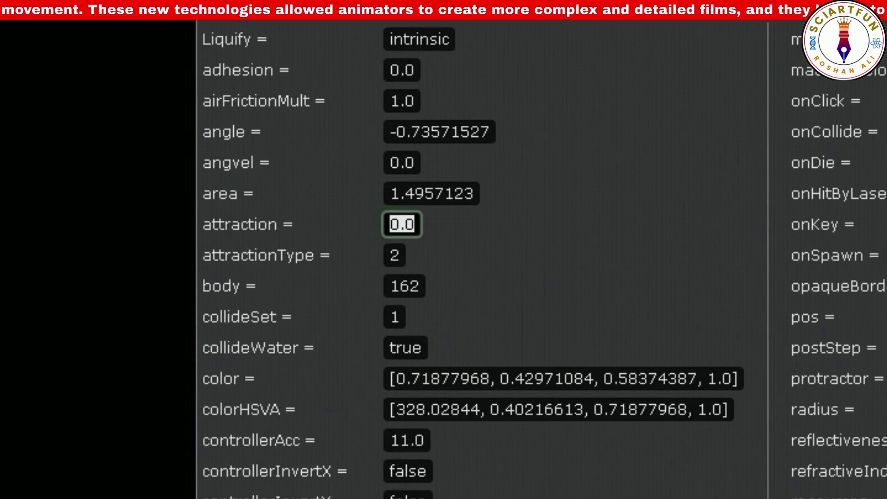
left_click(813, 121)
type("e.t")
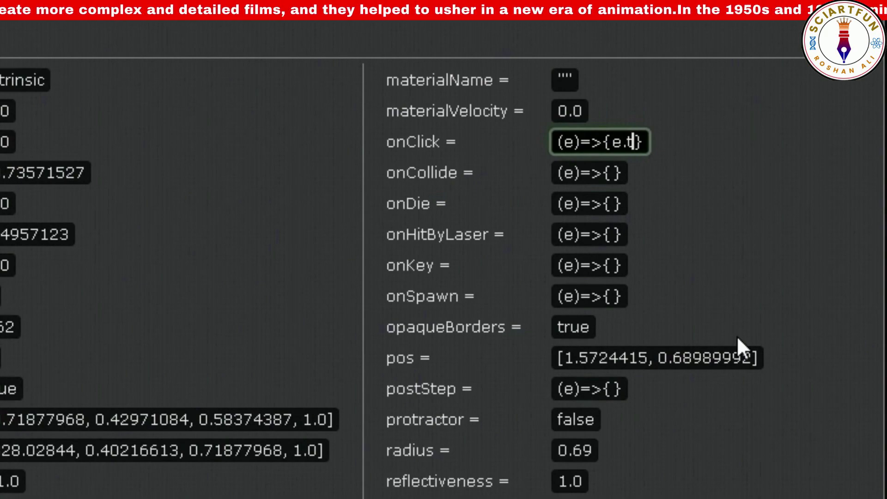
type(".this.")
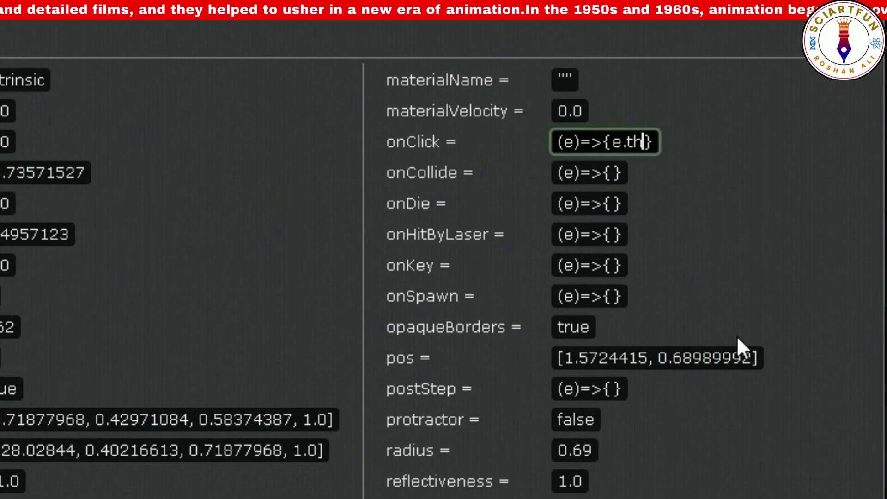
type("attra")
type("ction")
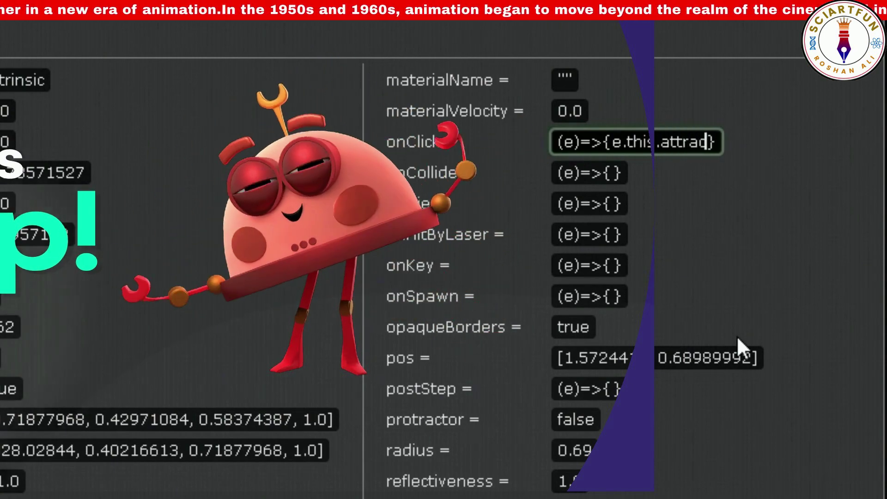
type("=")
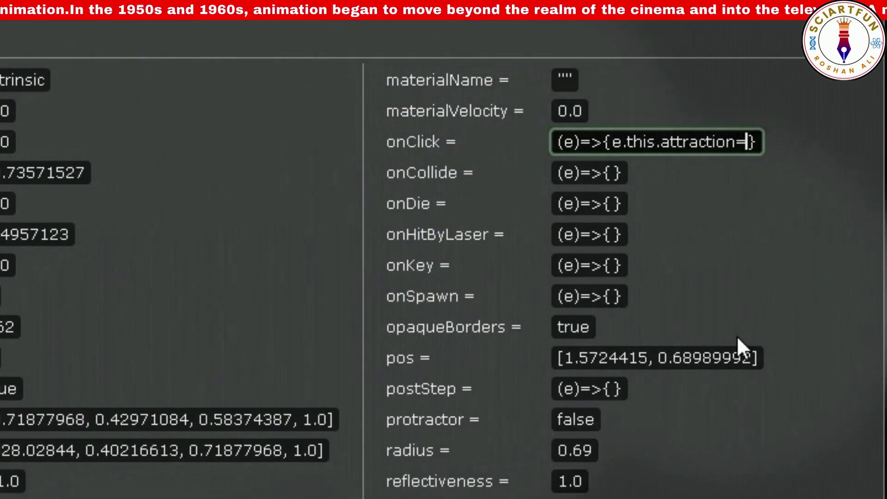
type("1")
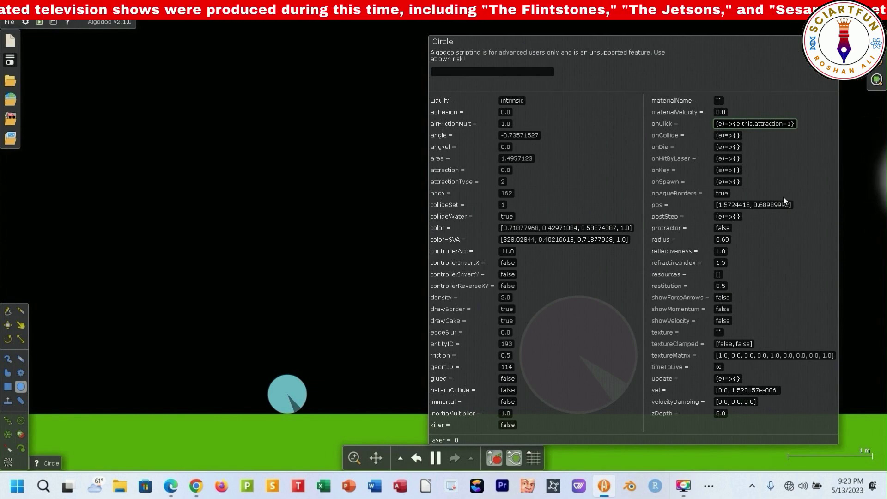
key("Return")
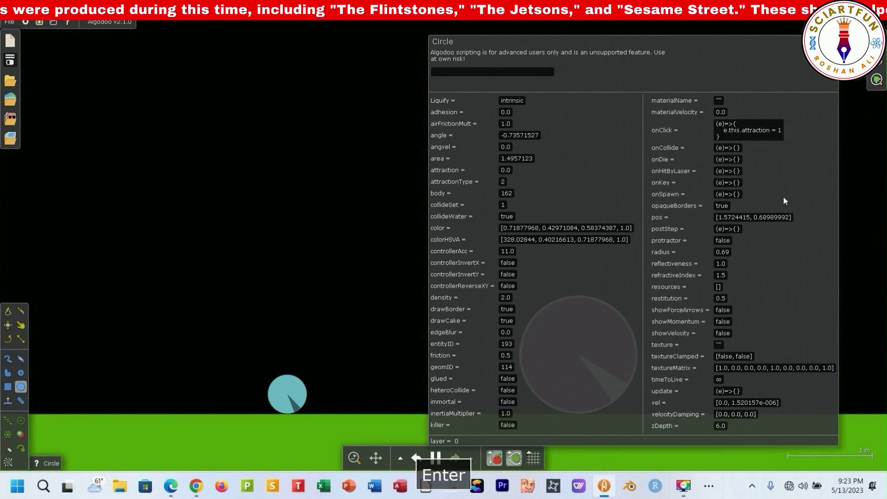
left_click(831, 41)
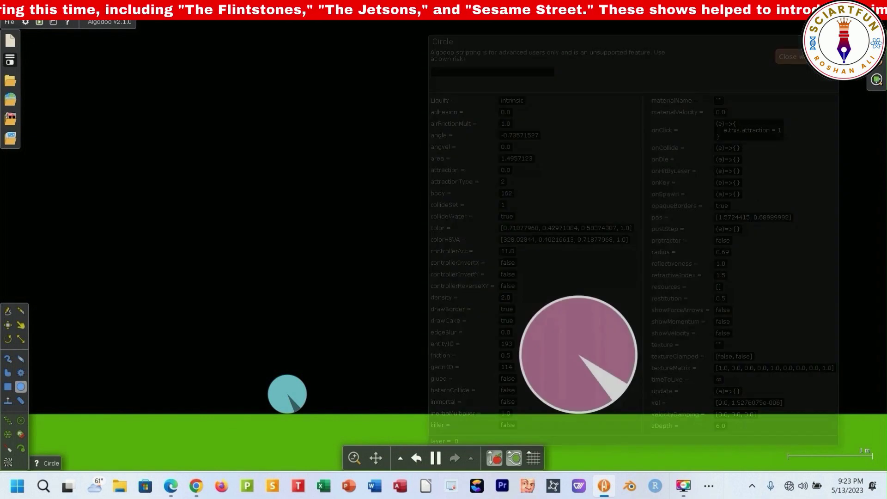
left_click(578, 362)
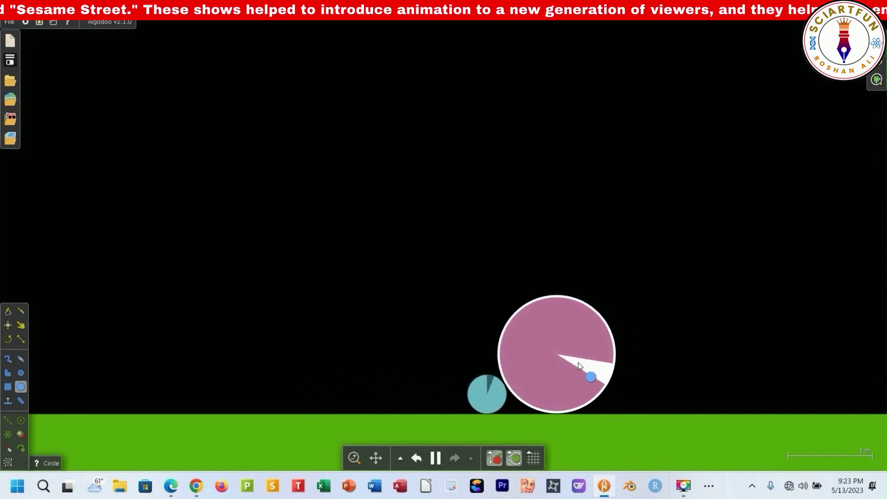
- Change the attraction value in the pink circle's onClick script to -1 and close its script properties
right_click(578, 362)
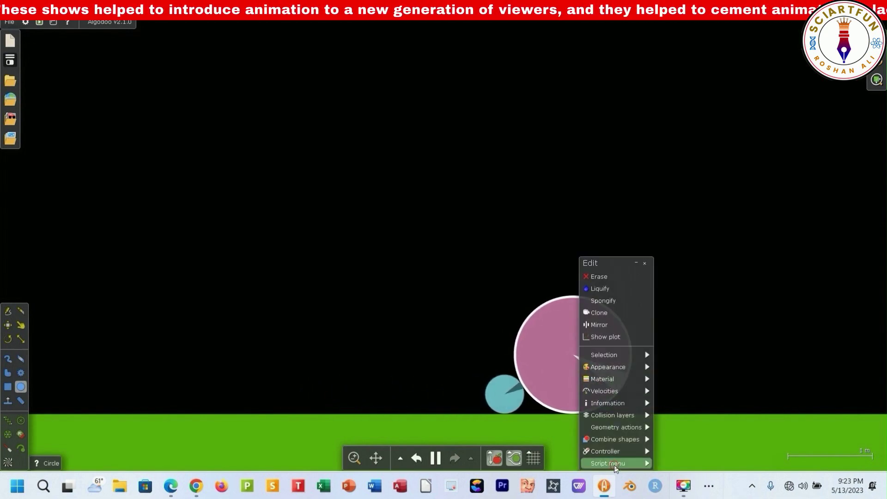
left_click(607, 462)
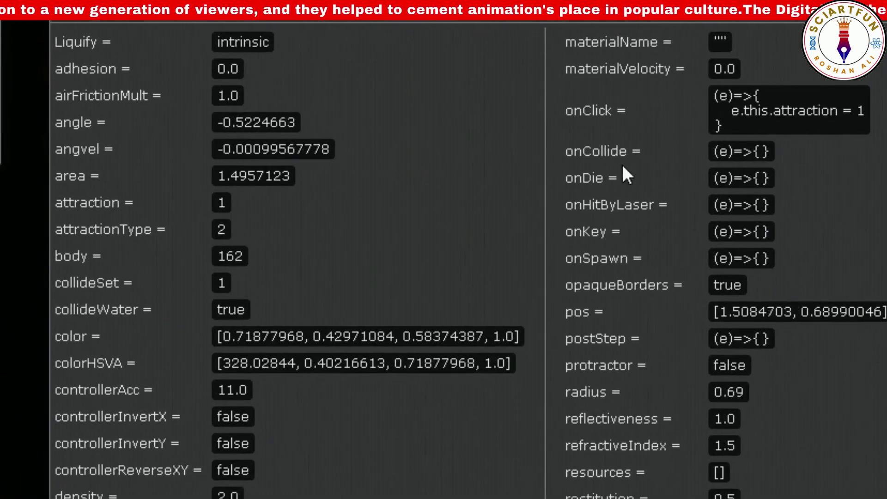
left_click(865, 111)
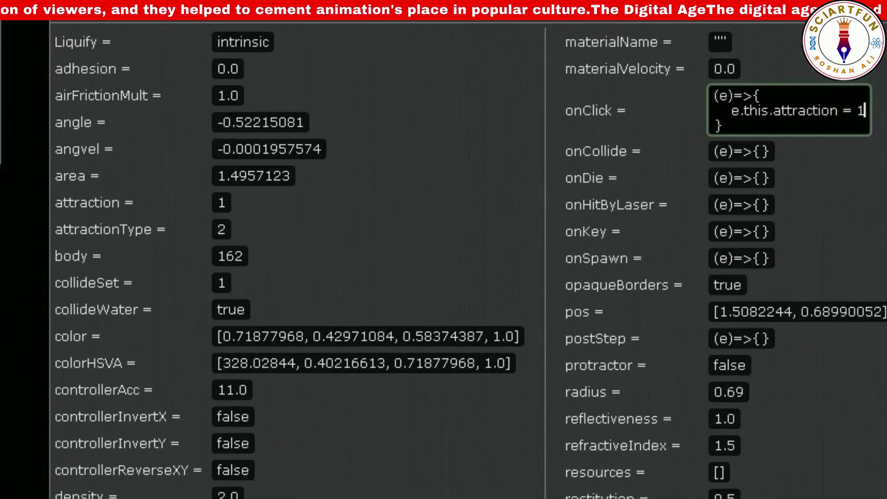
key("Left")
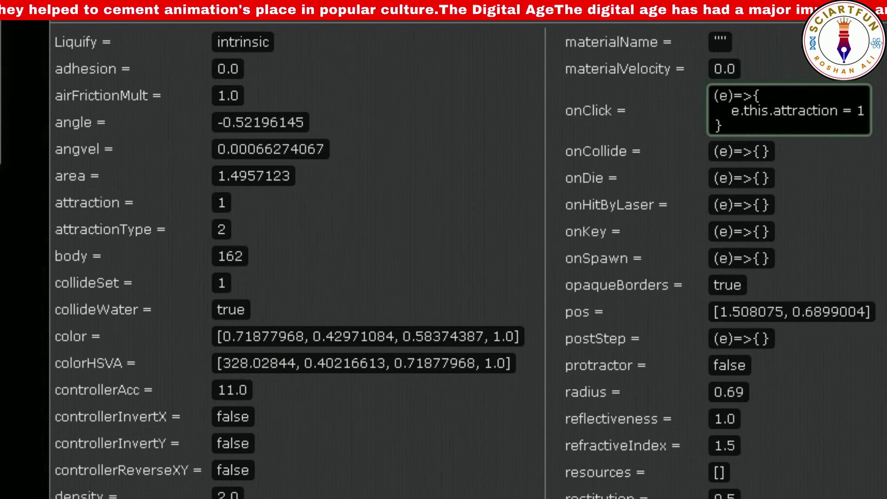
type("-")
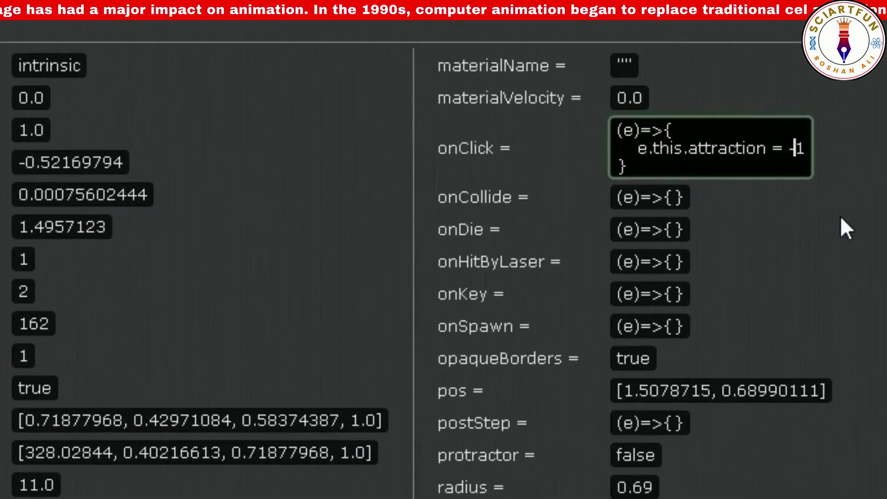
key("Return")
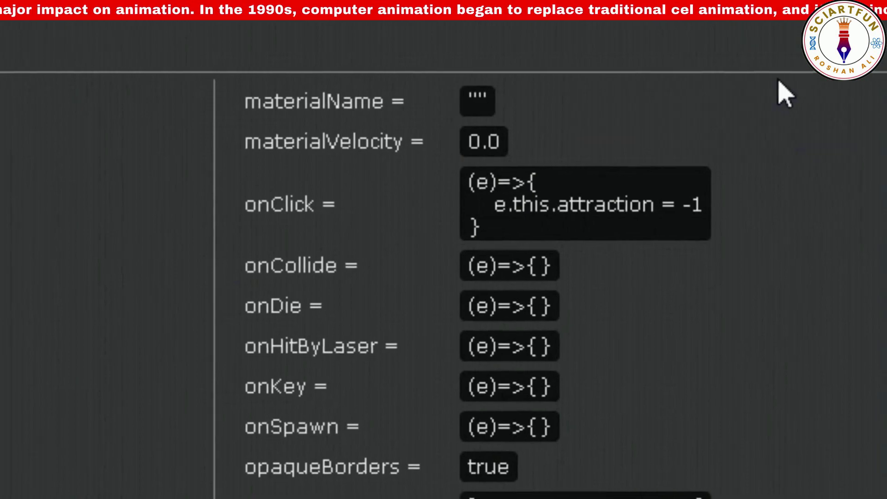
left_click(729, 26)
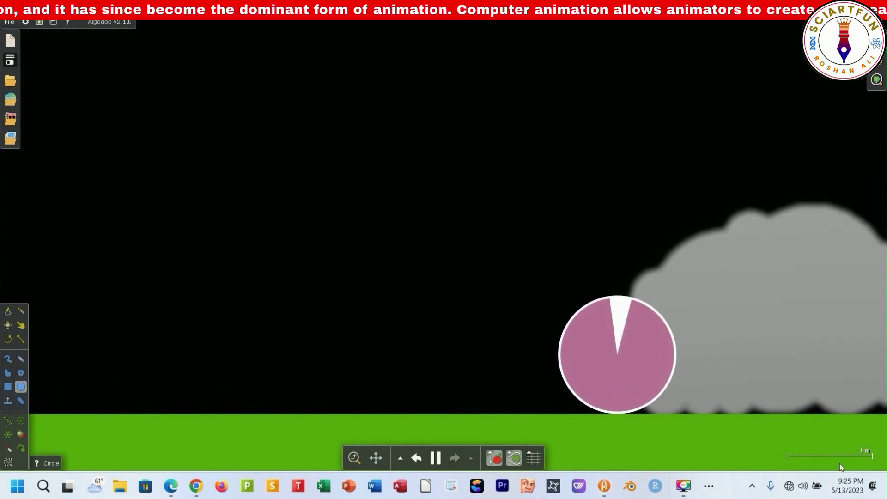
- Replace the attraction property with drawcake in the pink circle's onClick script
right_click(589, 358)
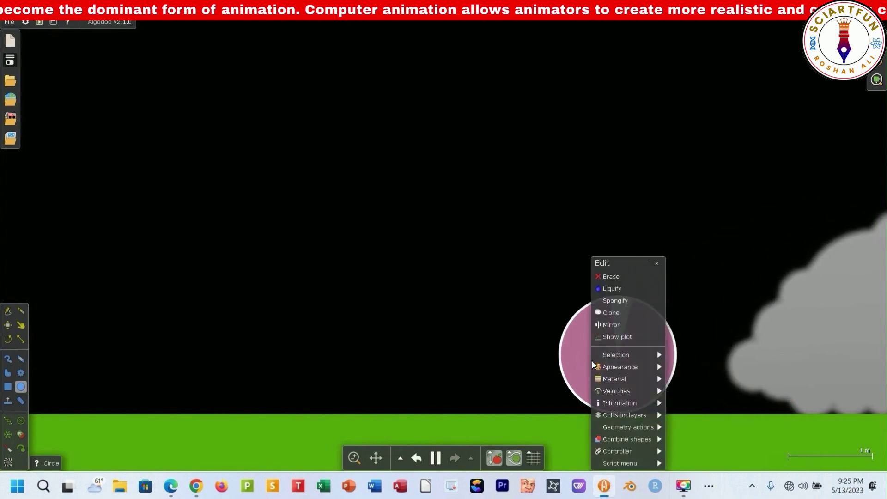
left_click(623, 463)
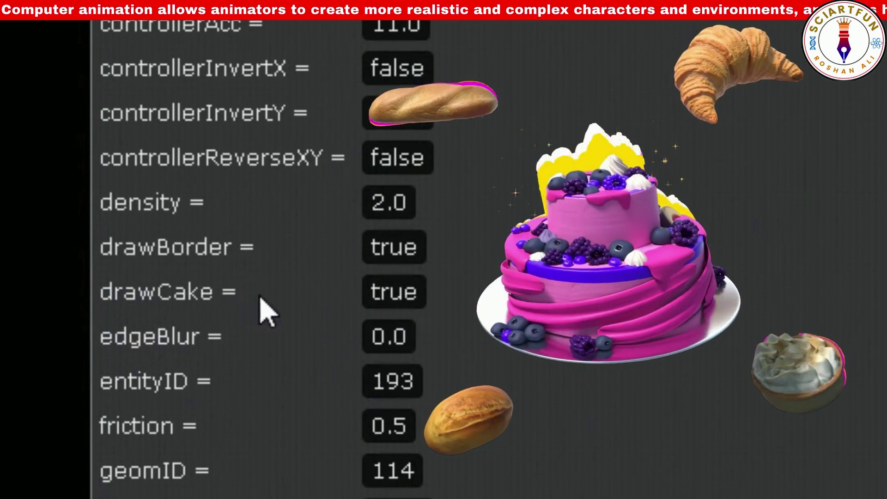
left_click(365, 292)
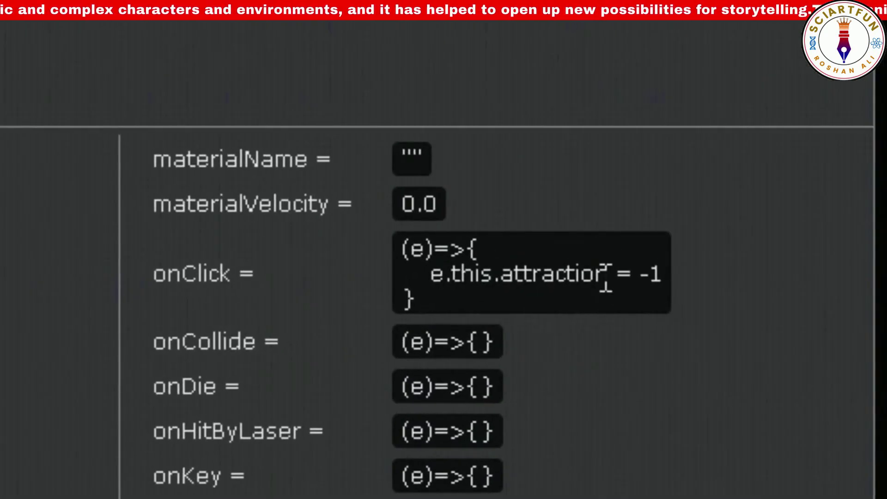
left_click(677, 207)
key("BackSpace")
key("BackSpace")
key("BackSpace")
key("BackSpace")
key("BackSpace")
key("BackSpace")
key("BackSpace")
key("BackSpace")
key("BackSpace")
key("BackSpace")
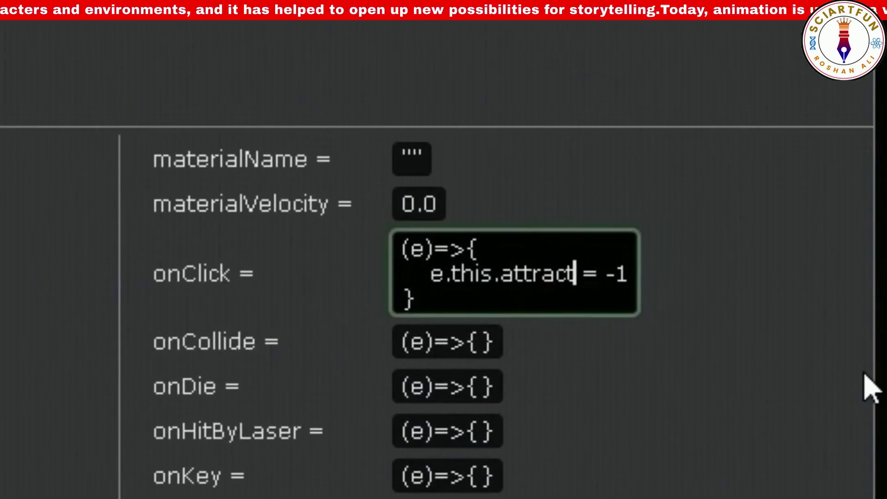
type("drawcake")
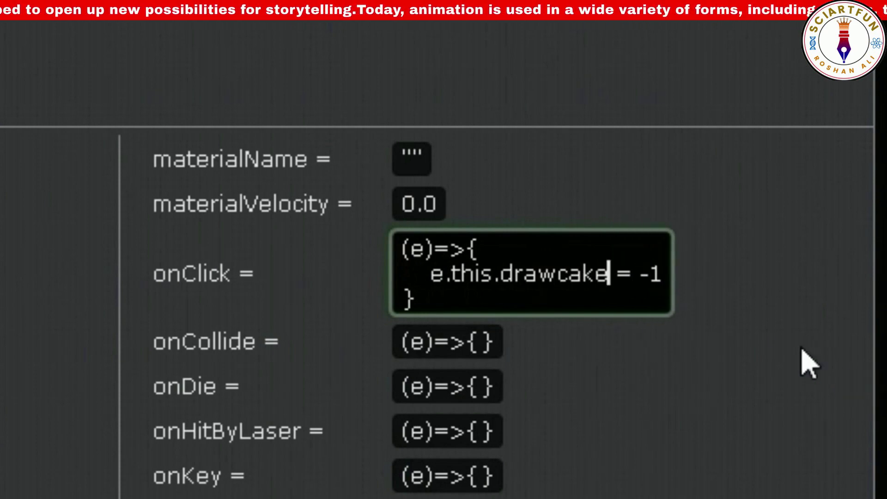
- Set the drawcake value in the pink circle's onClick script to false, and test it in the running simulation
key("BackSpace")
key("BackSpace")
type("false")
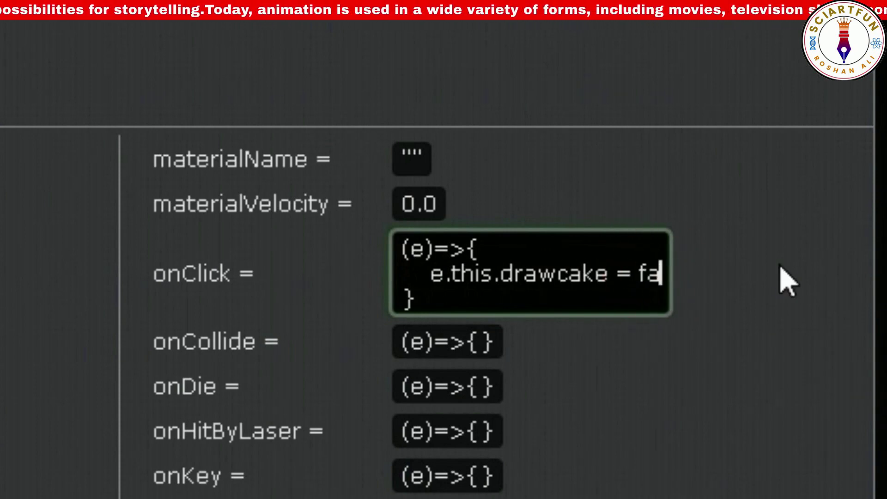
left_click(787, 282)
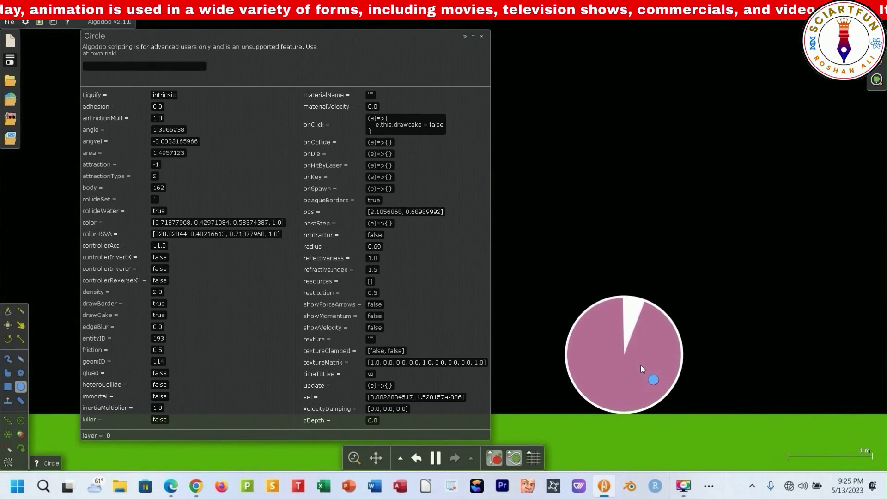
left_click(641, 368)
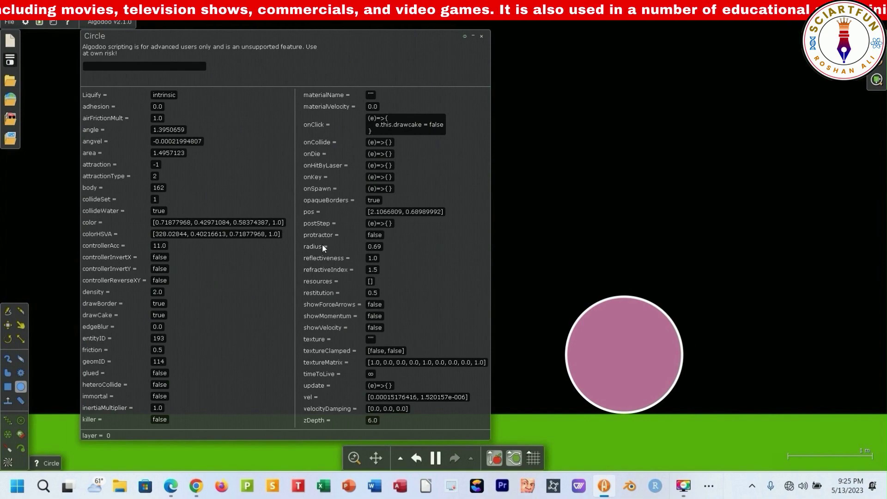
- Change the pink circle's onClick script to e.this.protractor = true, and test it in the running simulation
mouse_move(356, 235)
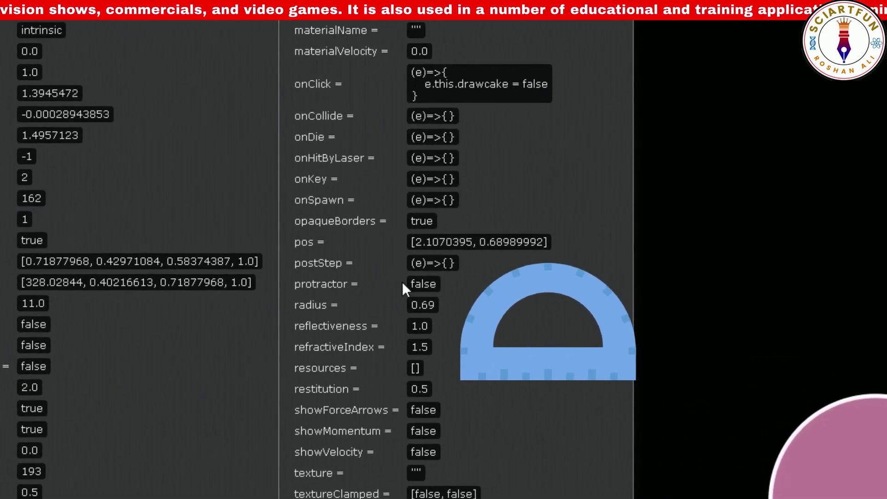
double_click(489, 84)
type("protractor")
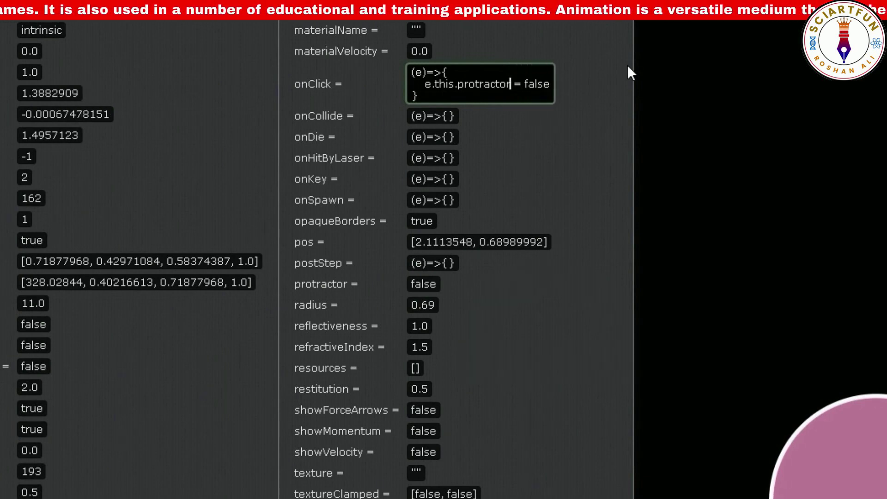
left_click(550, 84)
key("BackSpace")
key("BackSpace")
key("BackSpace")
key("BackSpace")
key("BackSpace")
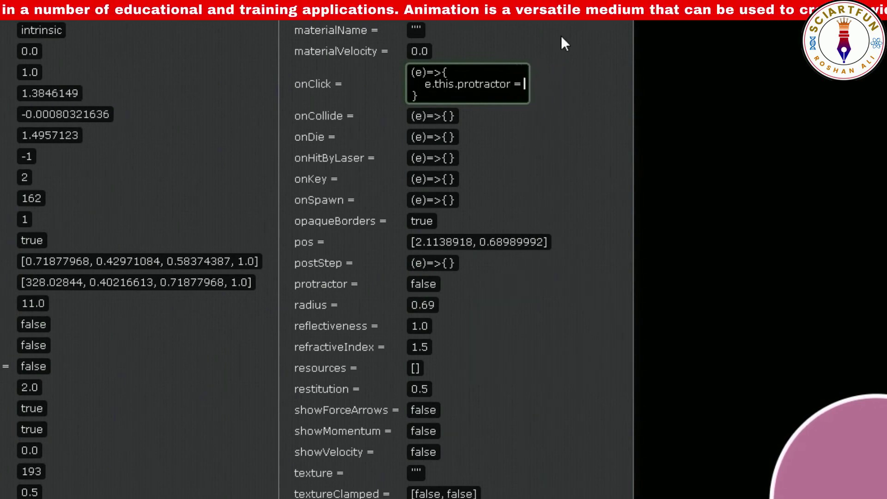
type("true")
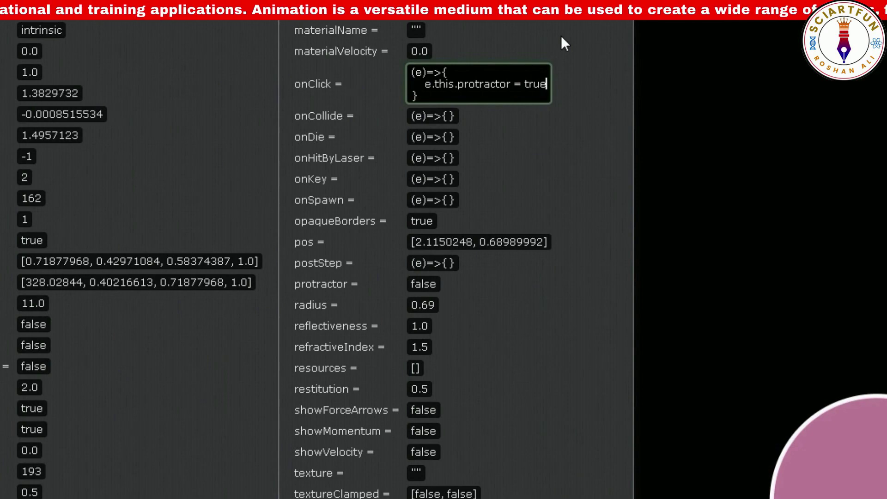
key("Return")
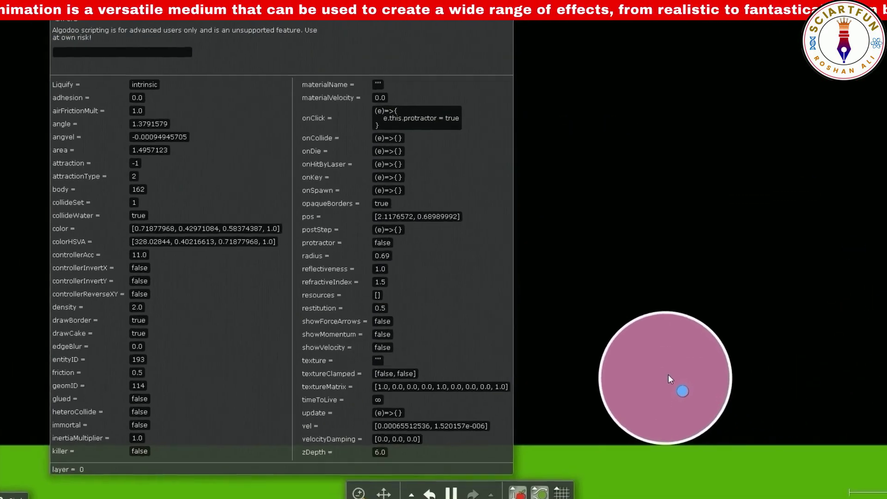
left_click(668, 374)
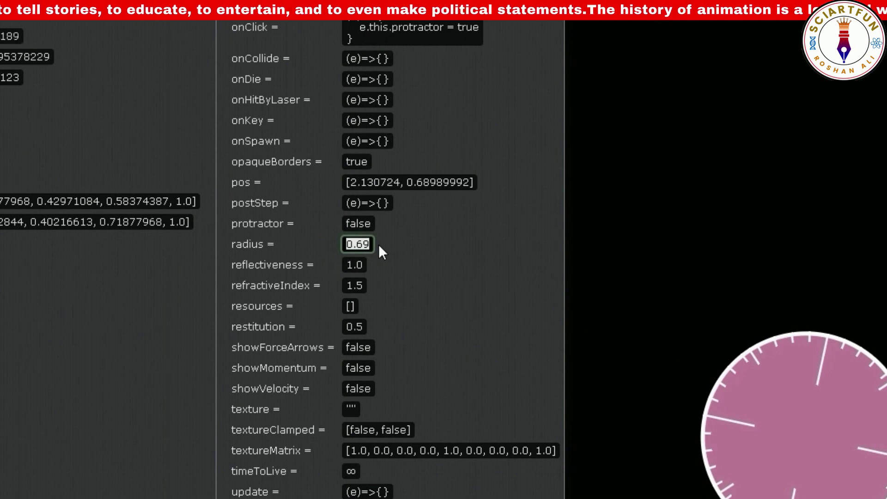
- Replace the protractor property with radius in the pink circle's onClick script
left_click(445, 30)
key("BackSpace")
key("BackSpace")
key("BackSpace")
key("BackSpace")
key("BackSpace")
key("BackSpace")
key("BackSpace")
key("BackSpace")
key("BackSpace")
key("BackSpace")
key("BackSpace")
type("radius")
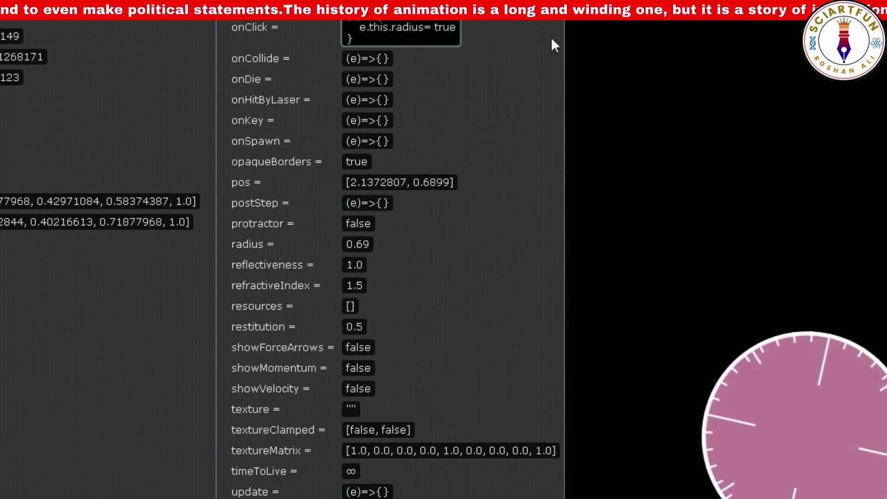
- Set the radius value in the pink circle's onClick script to .3, and test it in the running simulation
left_click(455, 28)
key("BackSpace")
key("BackSpace")
key("BackSpace")
key("BackSpace")
key("BackSpace")
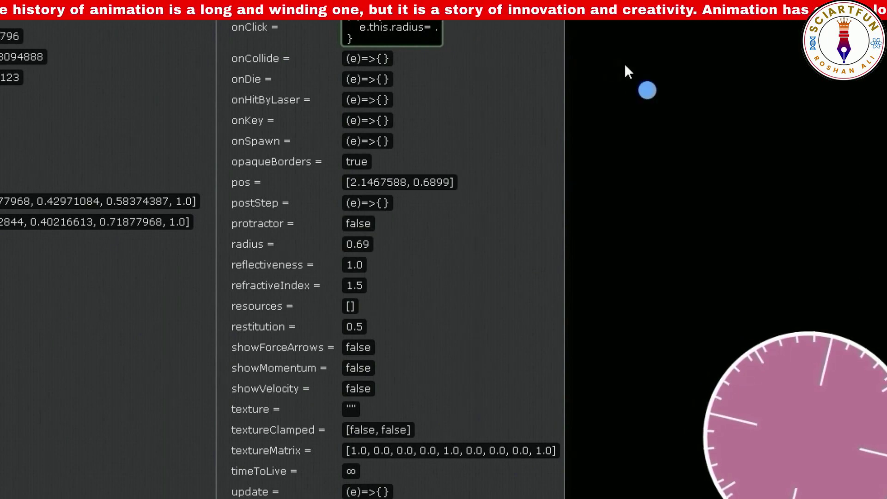
type(".3")
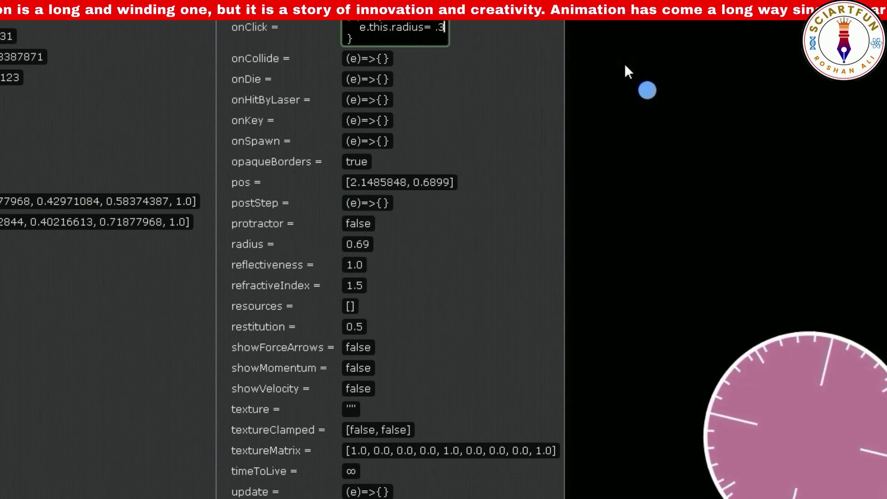
key("Return")
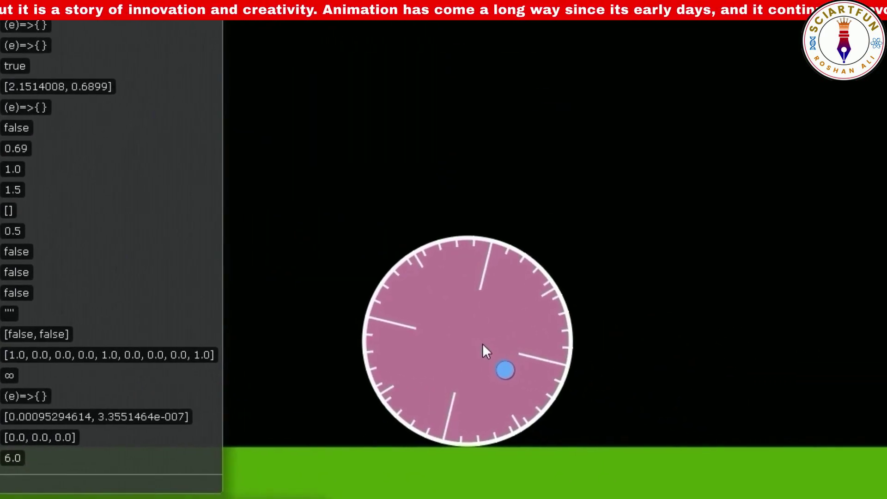
left_click(820, 441)
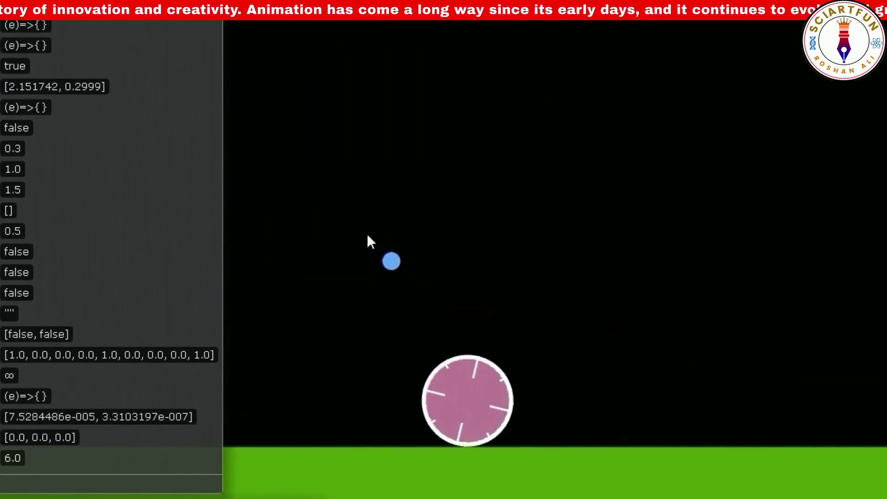